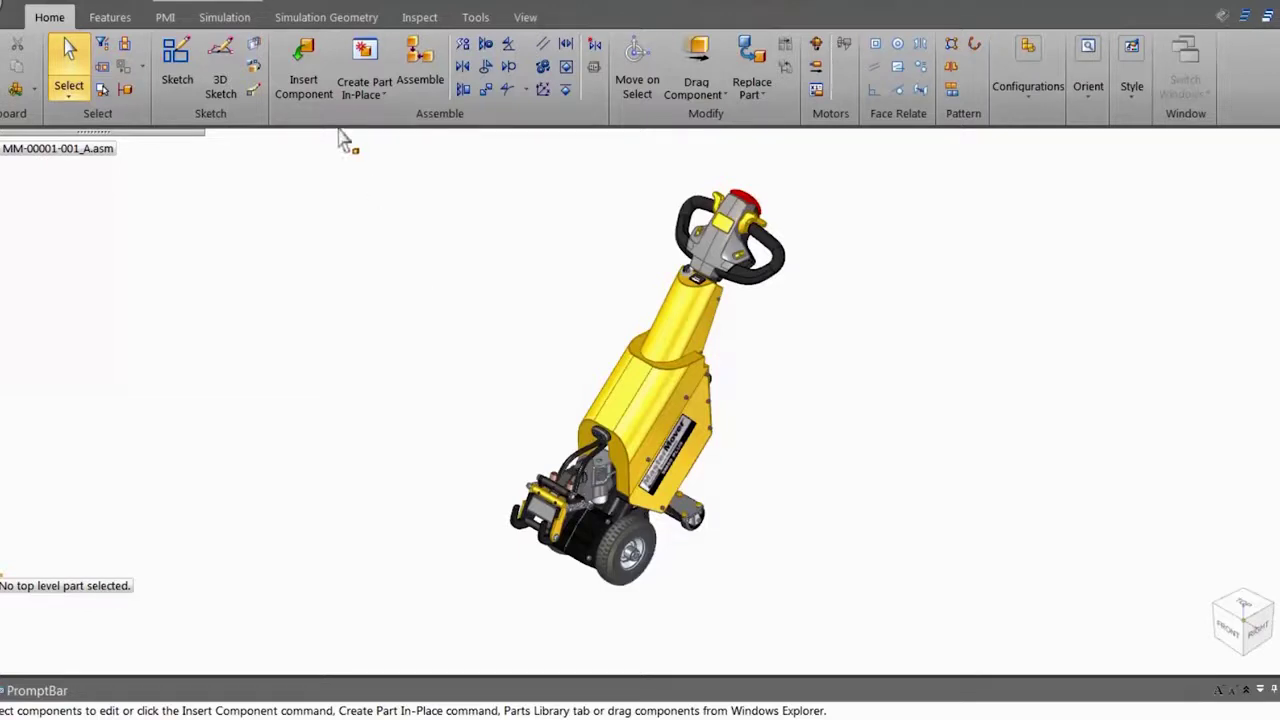
- Apply the Top_Down display configuration to the assembly
left_click(266, 8)
double_click(215, 138)
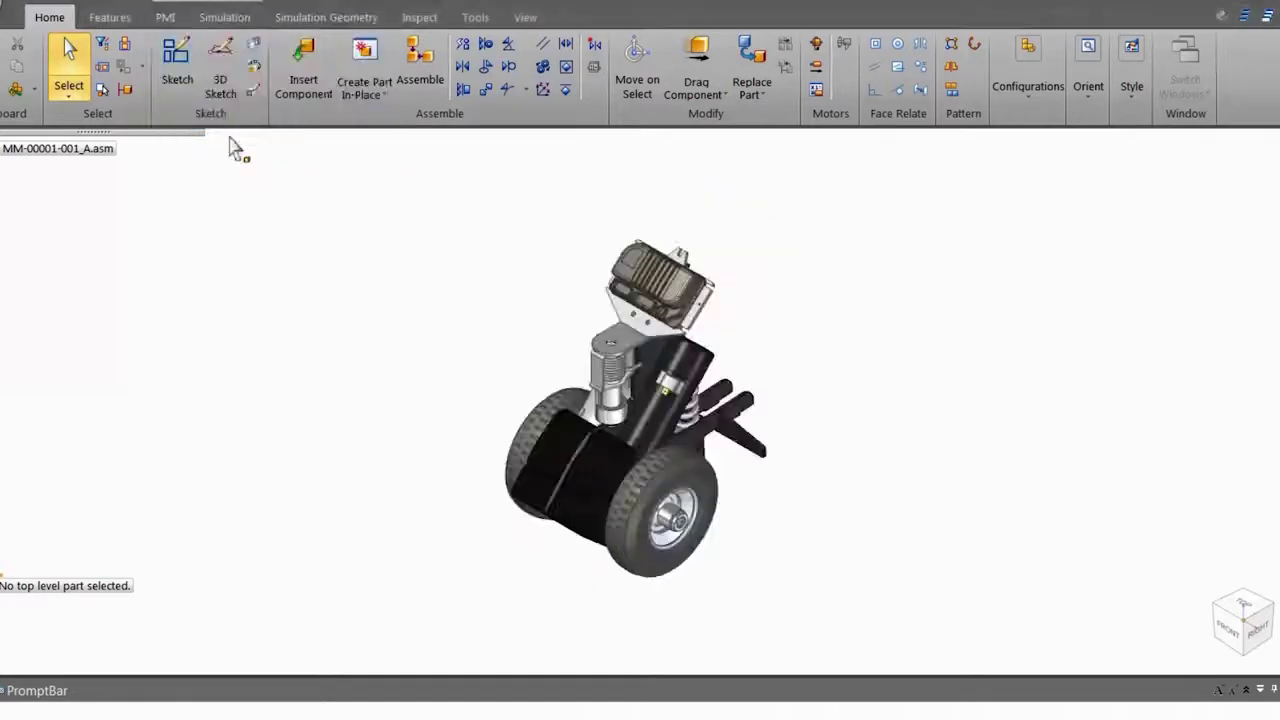
- Start Create Part In-Place with the origin coincident with the assembly origin and the option to create the component then edit in-place
scroll(590, 325, "up", 5)
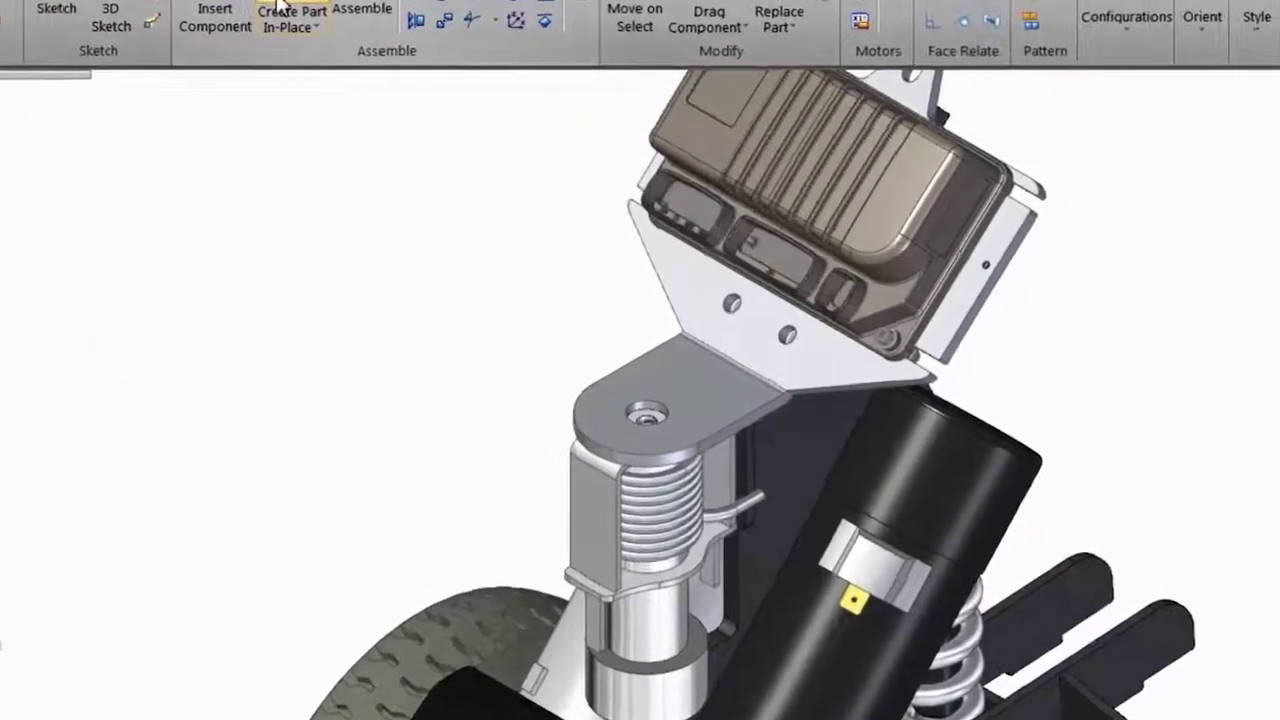
left_click(300, 22)
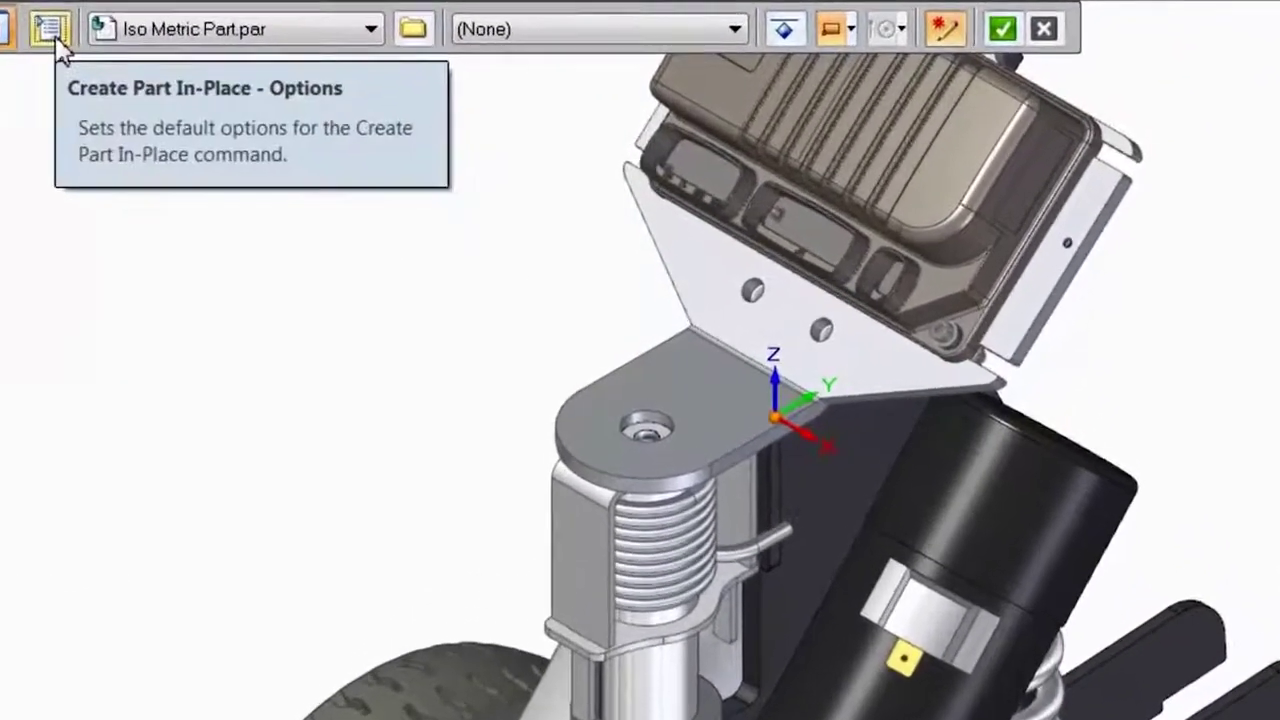
left_click(80, 47)
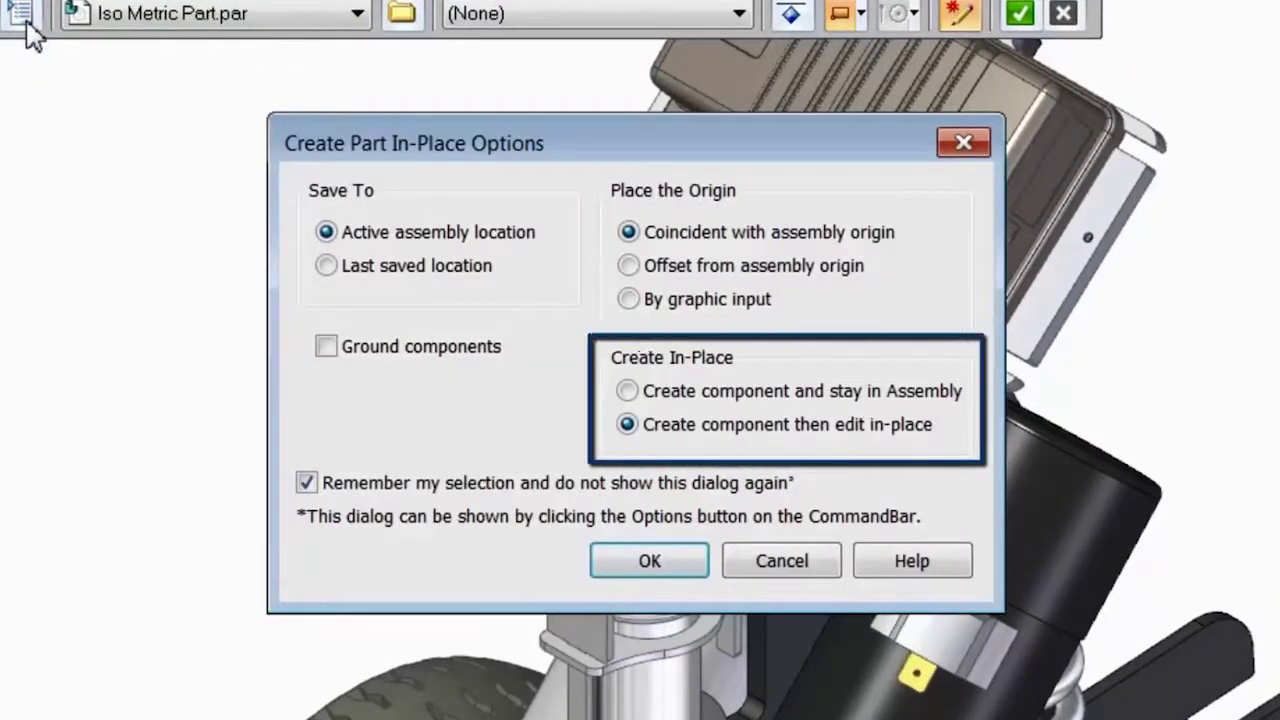
left_click(608, 563)
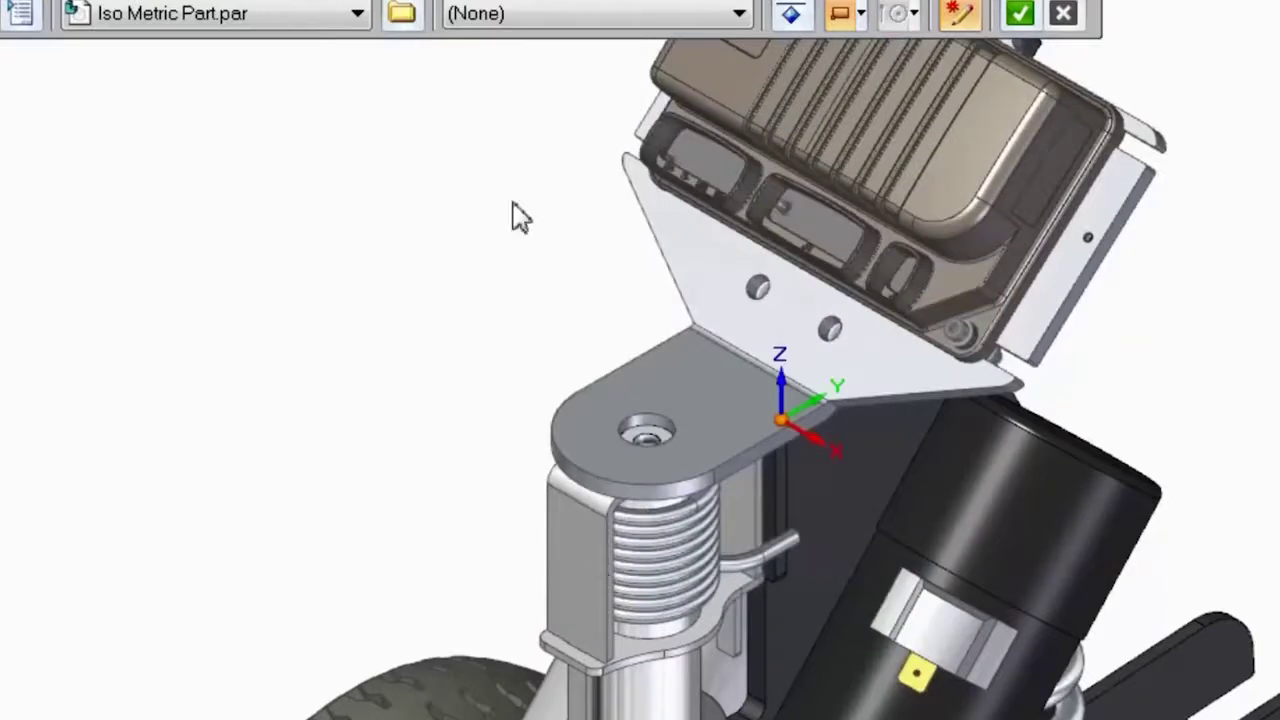
- Assign Aluminum, 1060 to the new Iso Metric part and save it as CoverCap in the MasterMover folder
left_click(480, 14)
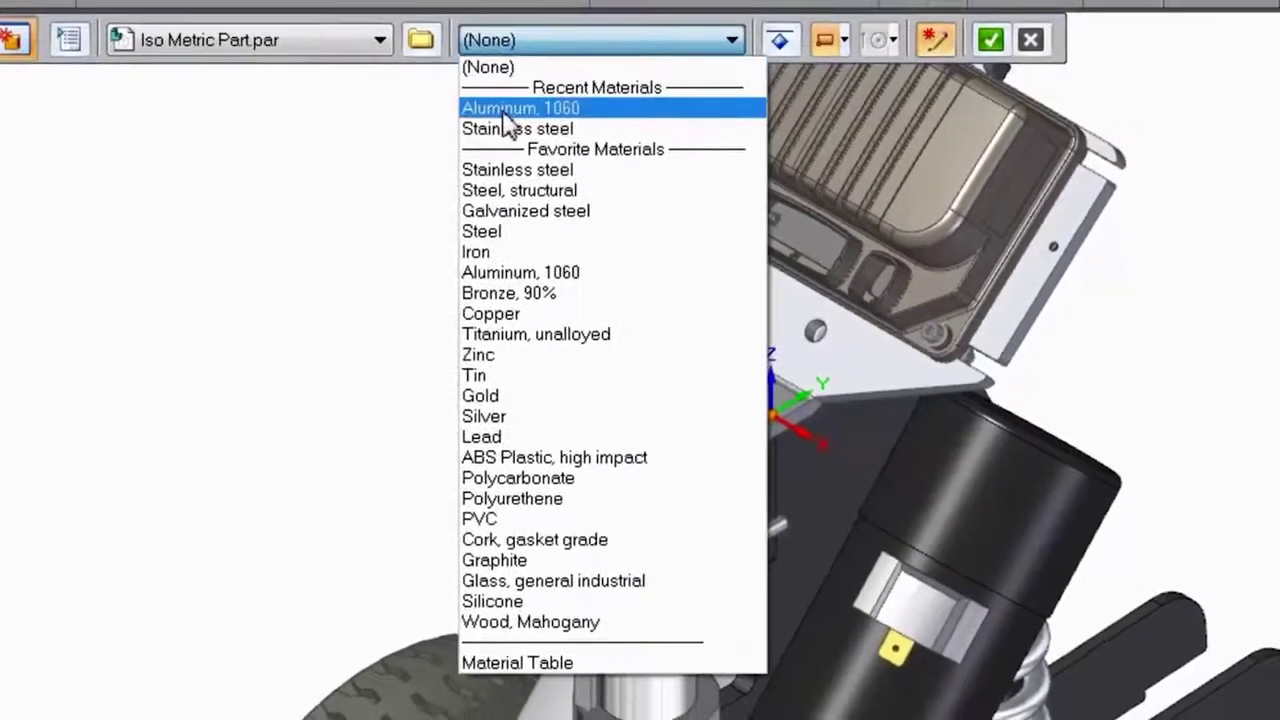
left_click(503, 110)
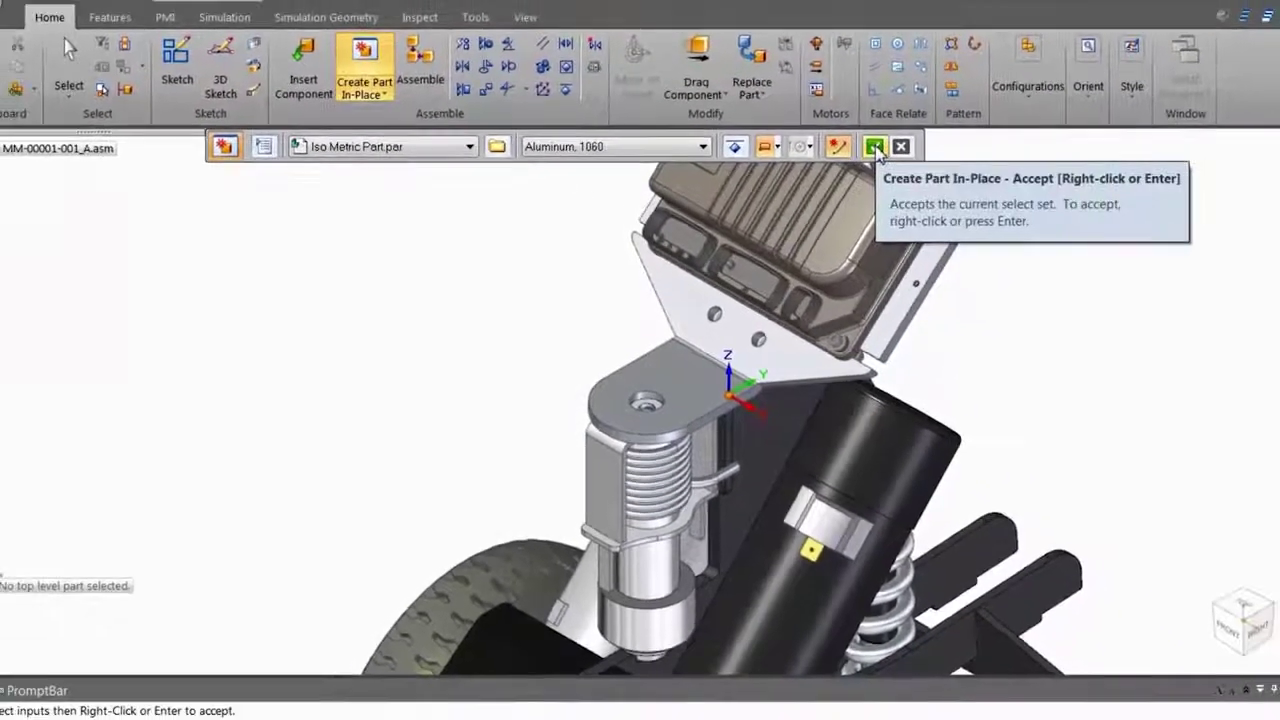
left_click(876, 148)
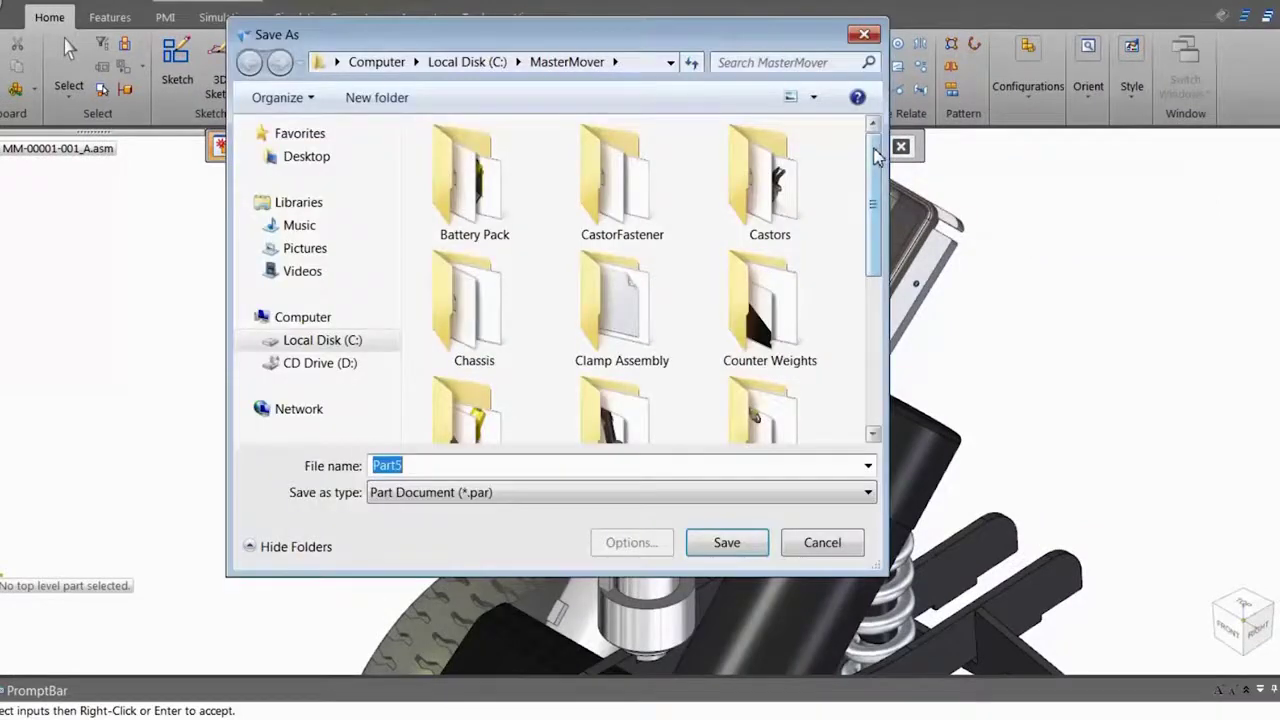
type("CoverCap")
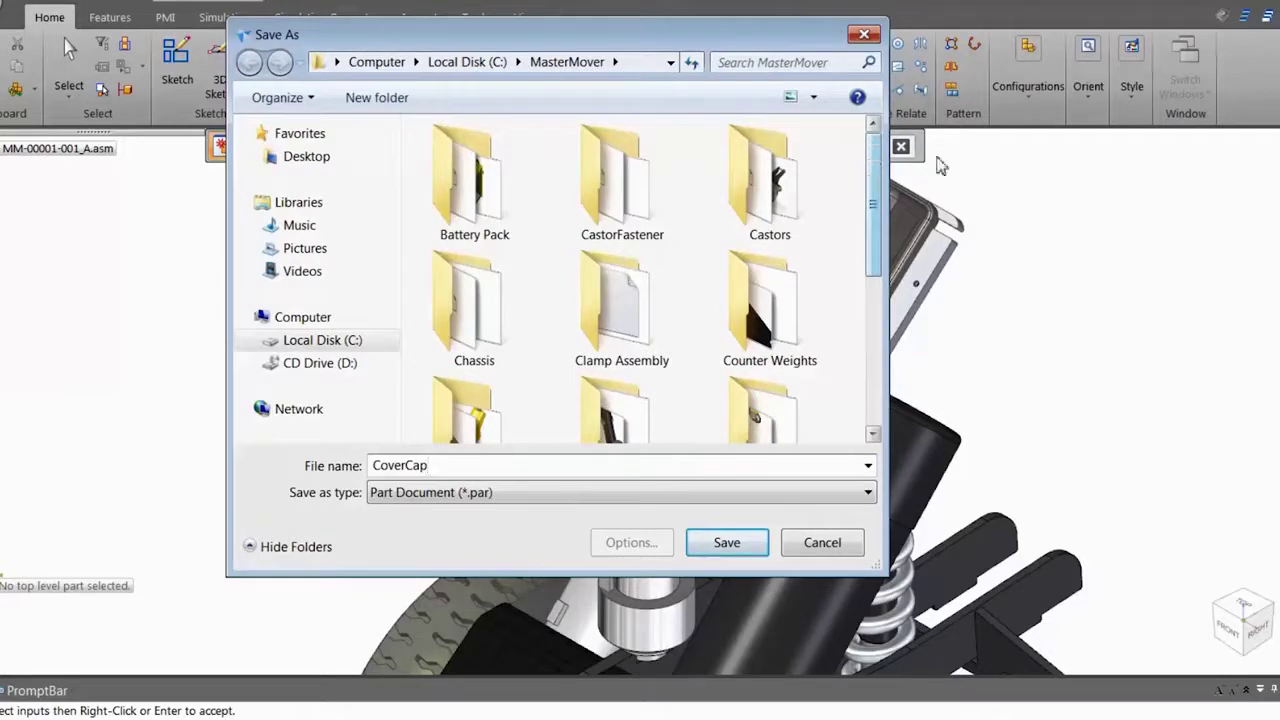
left_click(736, 545)
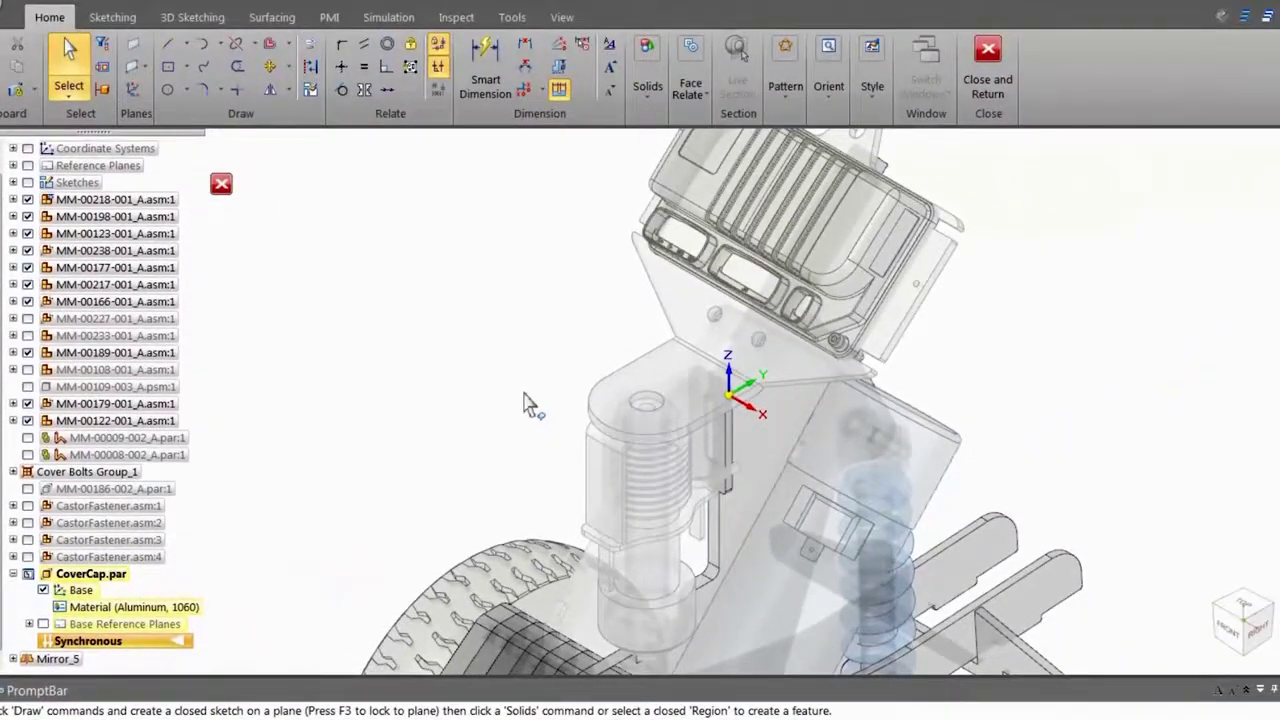
- With the surrounding assembly shown, project the bracket hole's circular edge onto the reference plane on the bracket's top face
key("ctrl+q")
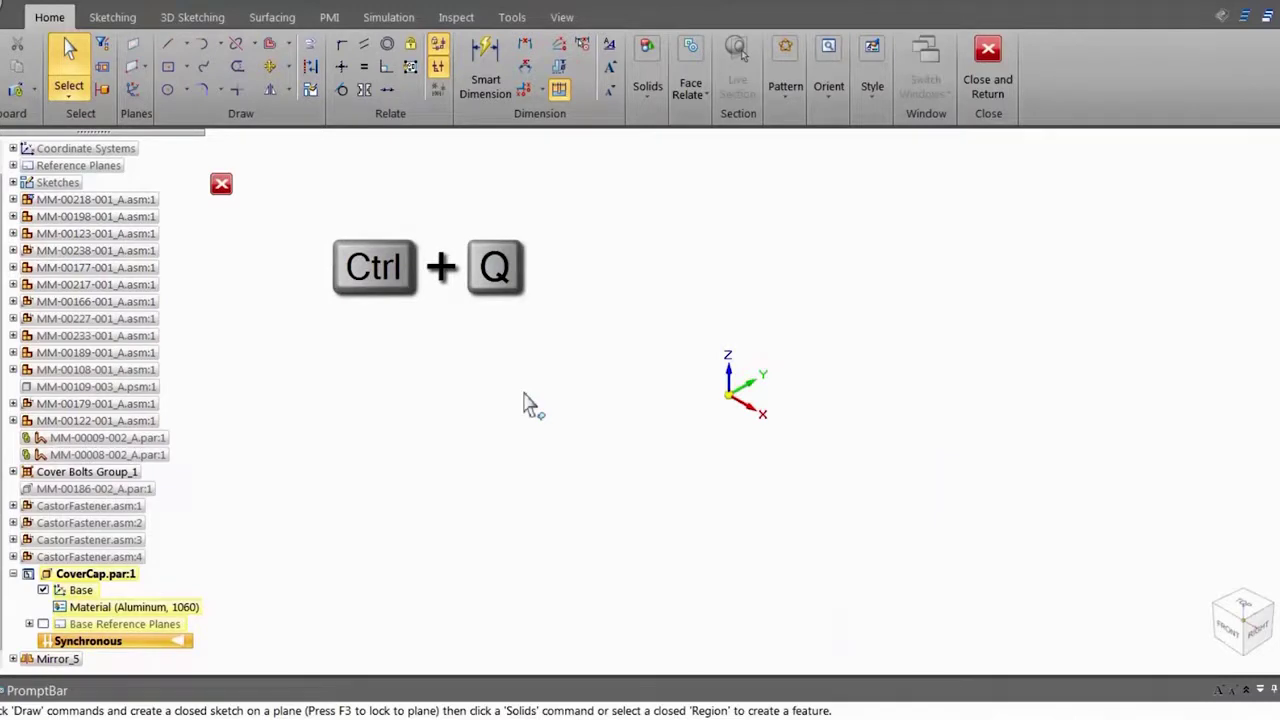
key("ctrl+q")
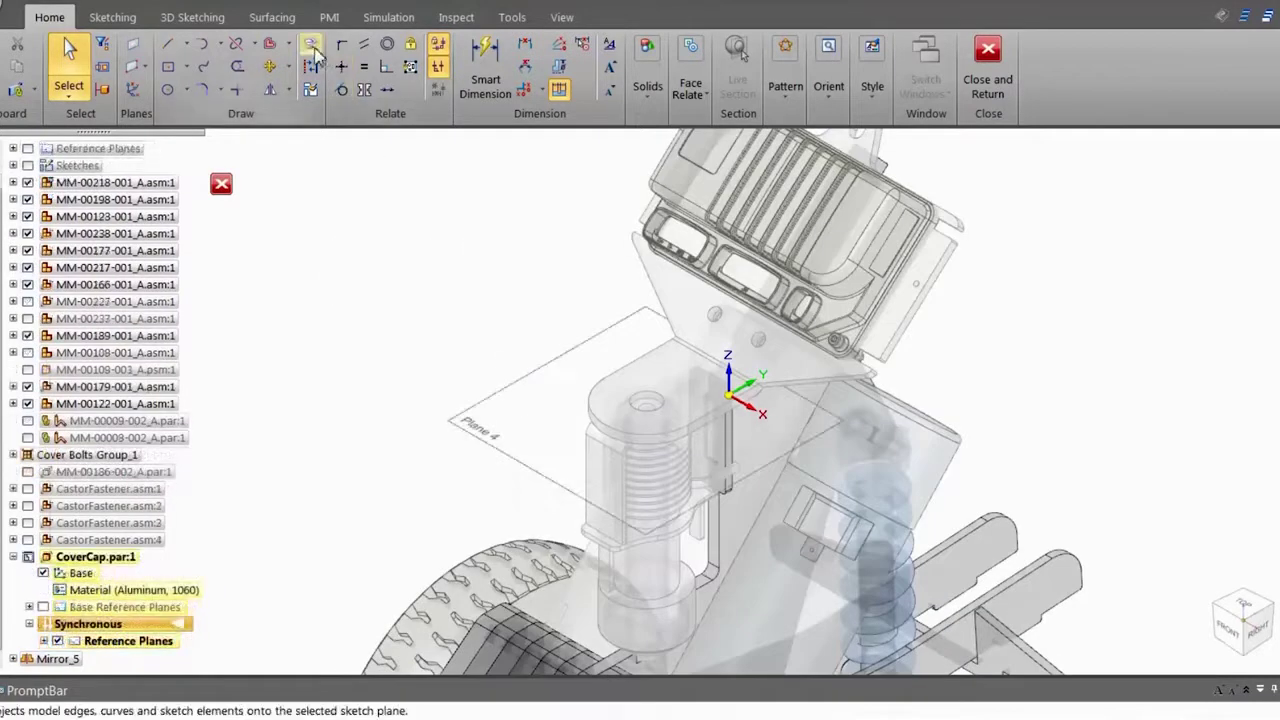
left_click(312, 46)
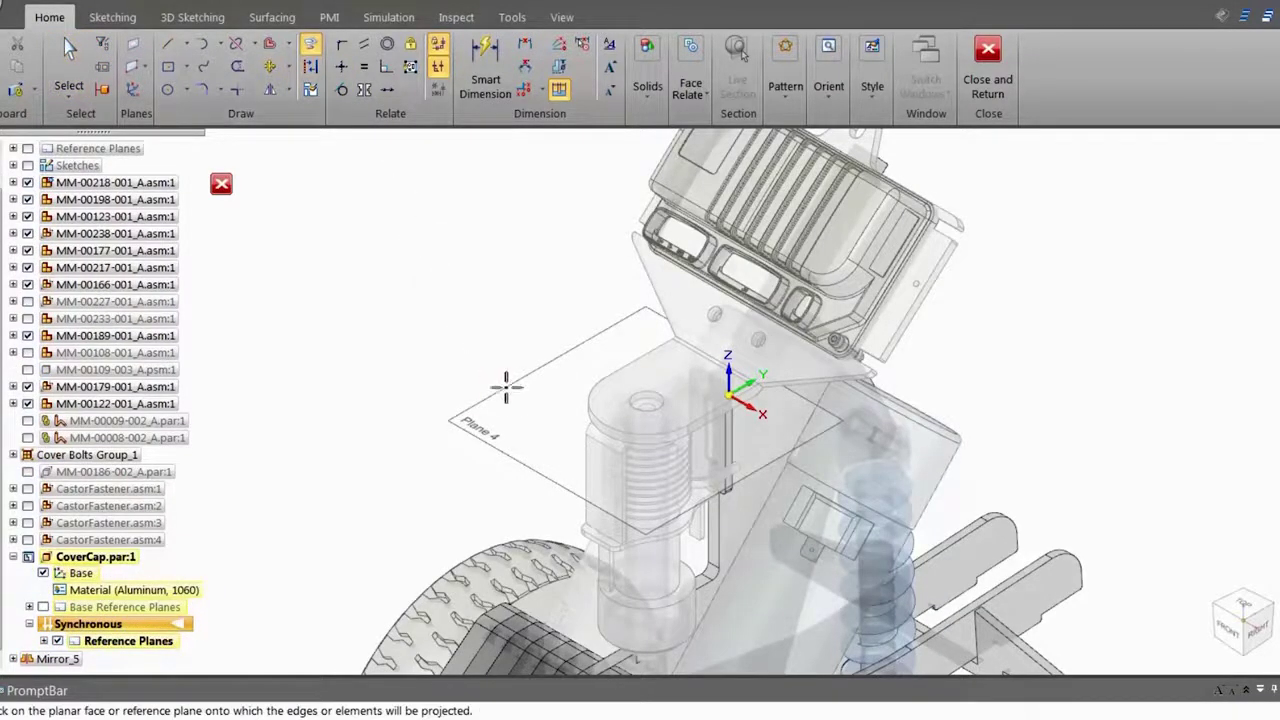
left_click(573, 405)
scroll(660, 423, "up", 5)
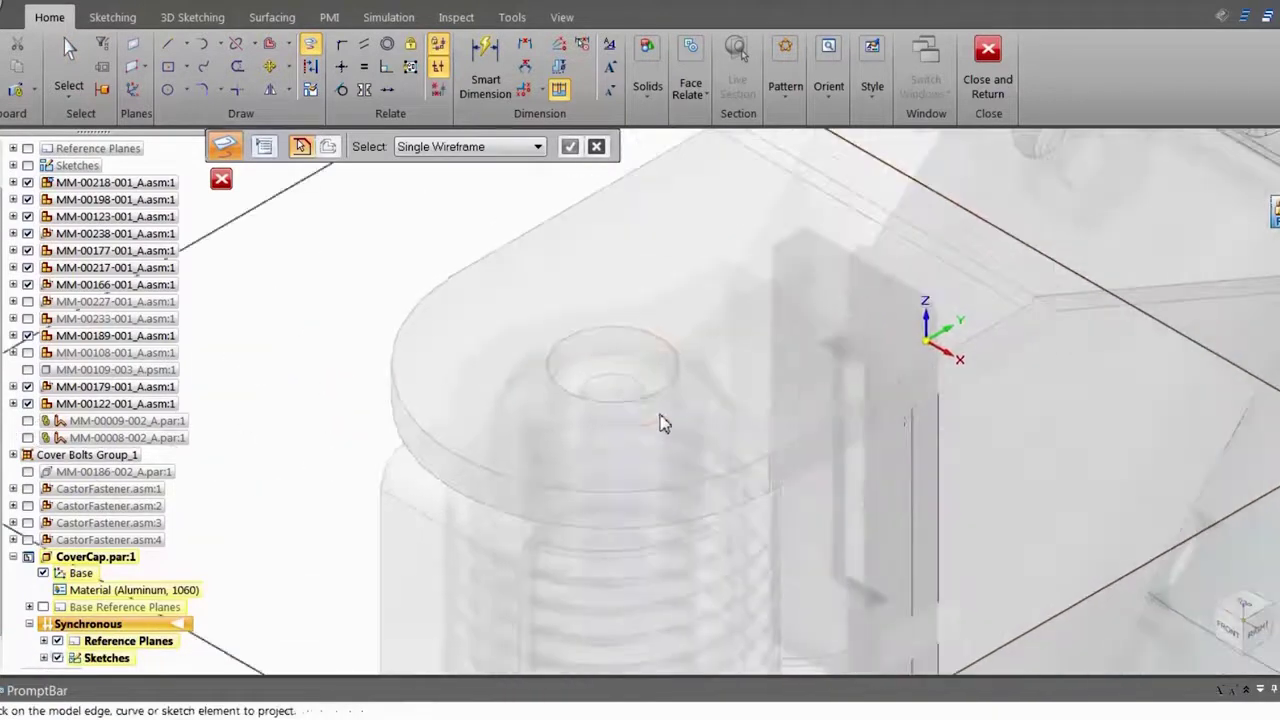
left_click(620, 335)
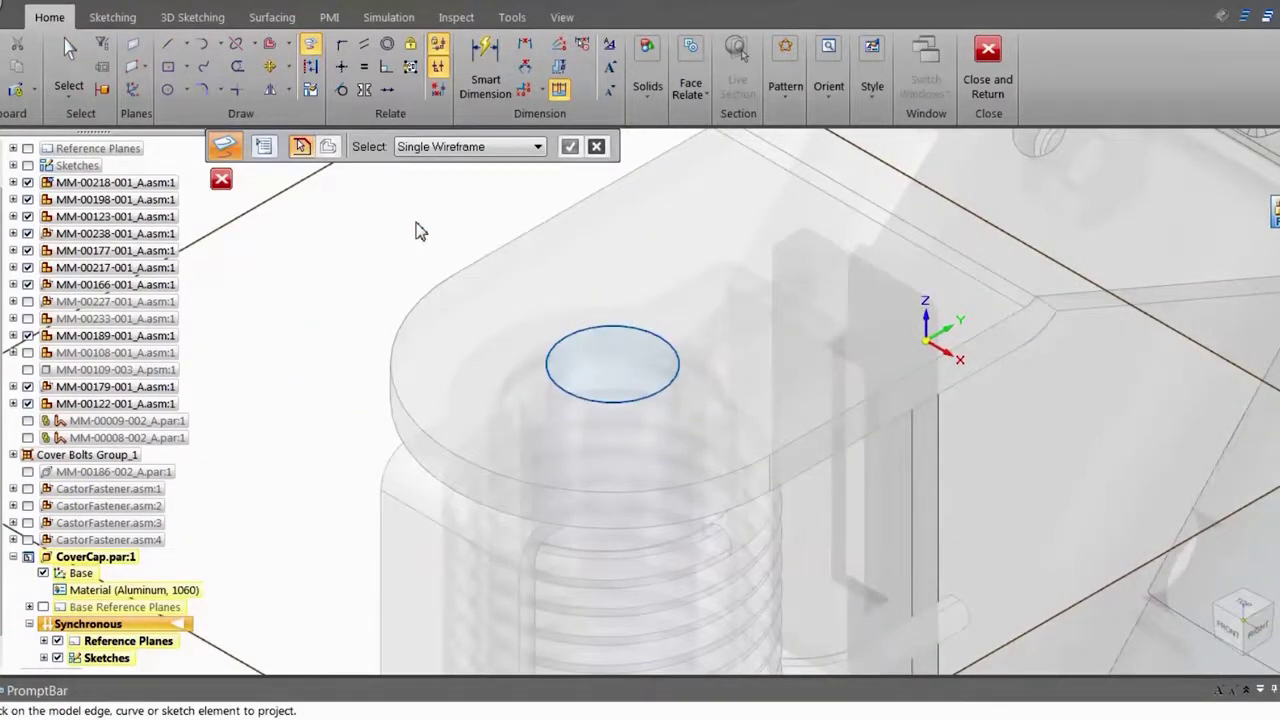
- Offset the projected circle outward by 6 mm
left_click(270, 44)
left_click(549, 352)
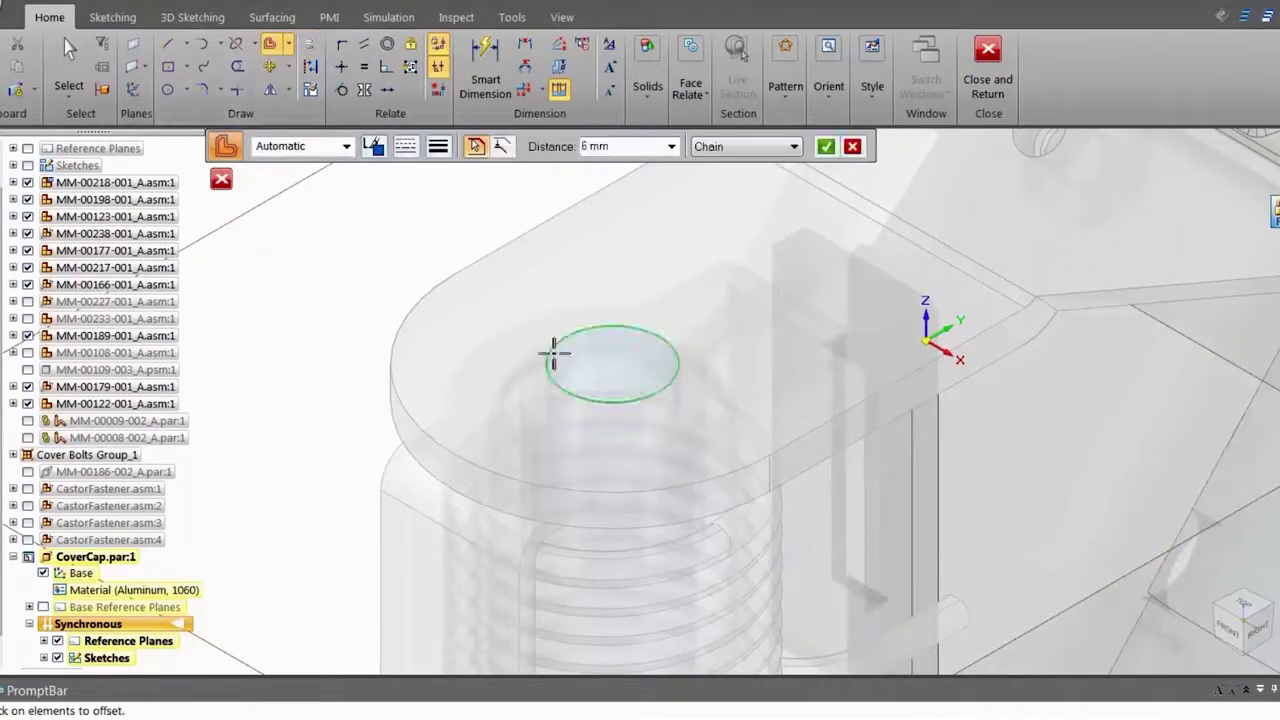
key("Return")
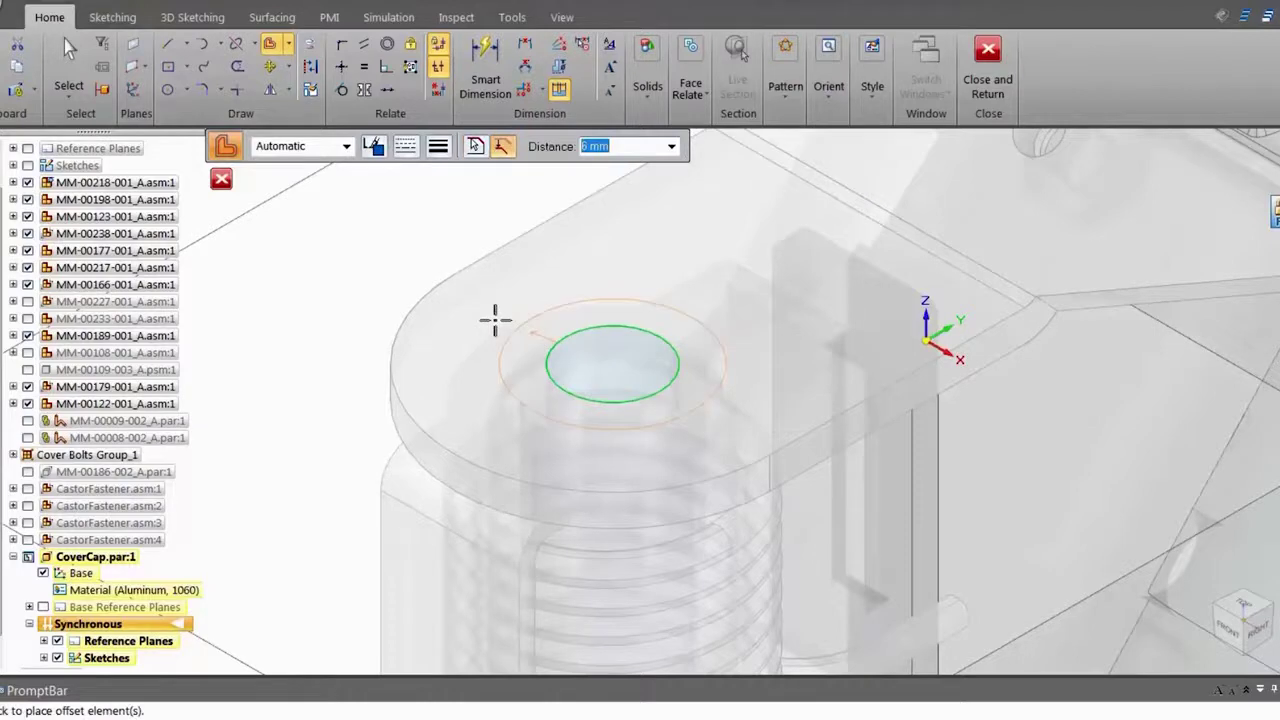
right_click_drag(400, 276, 371, 236)
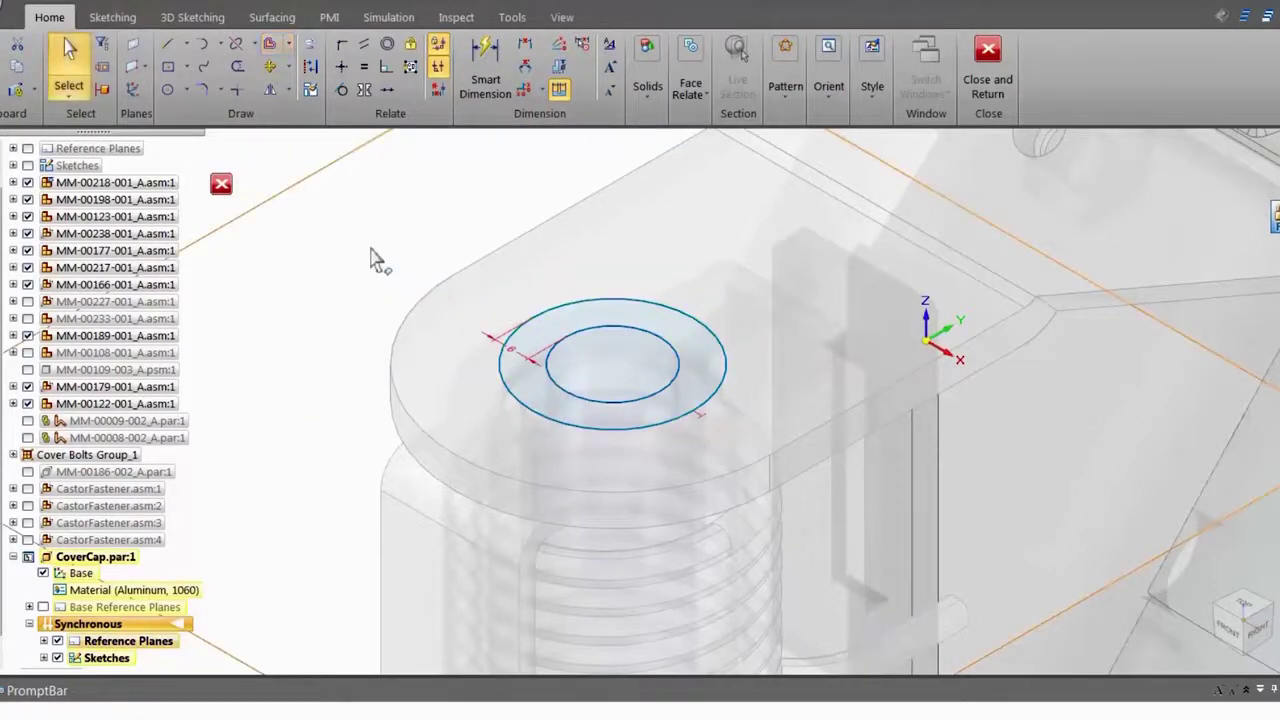
- Extrude the inner circle and surrounding ring regions together 8 mm upward as a solid disc
left_click(573, 335)
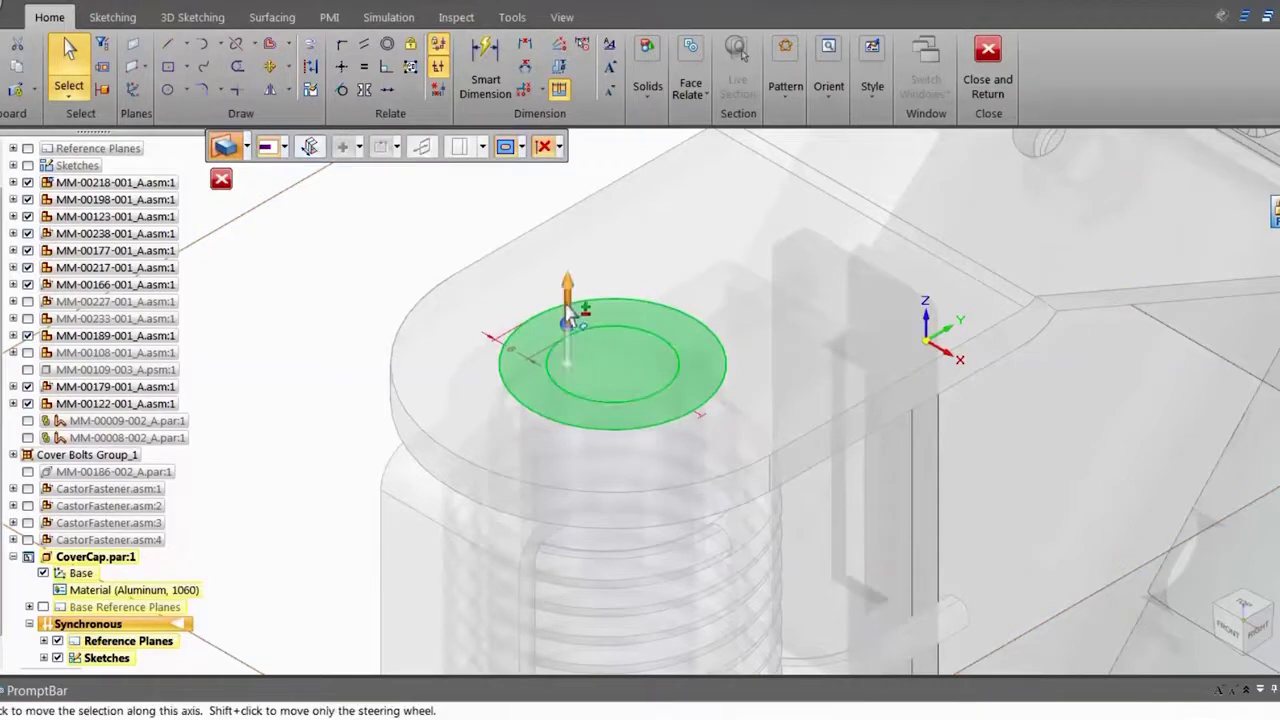
left_click(568, 300)
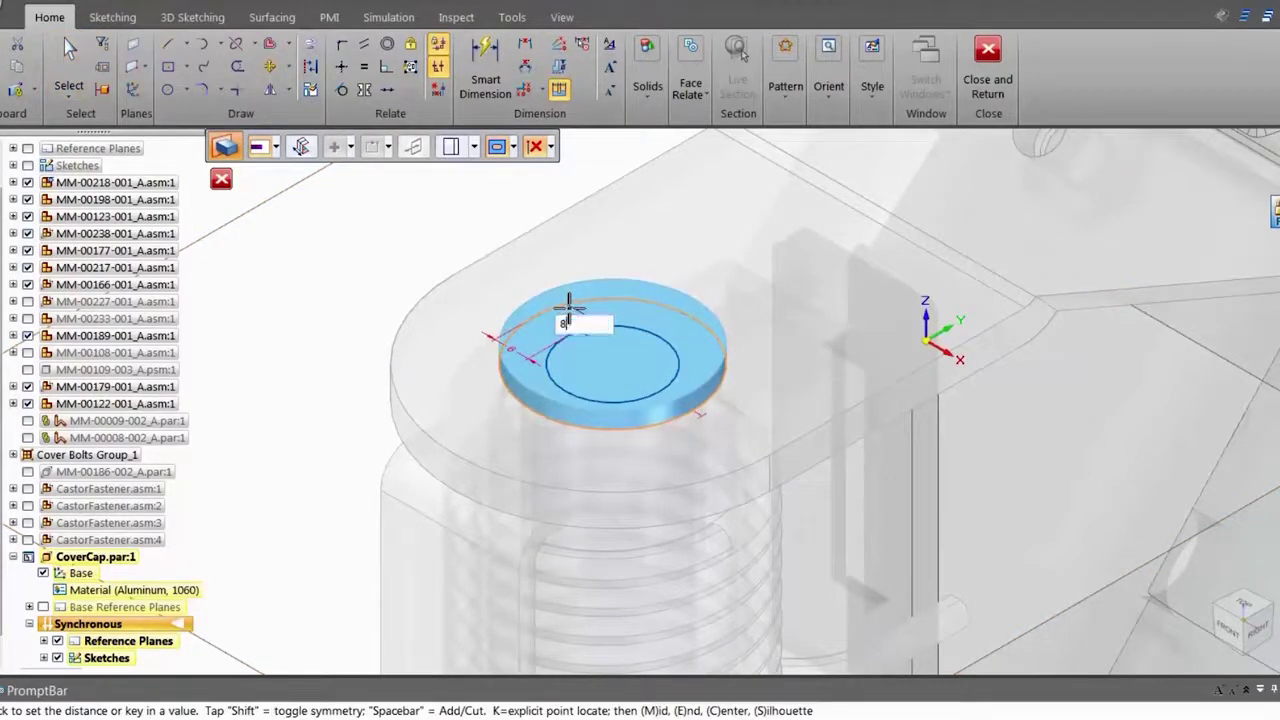
left_click(570, 307)
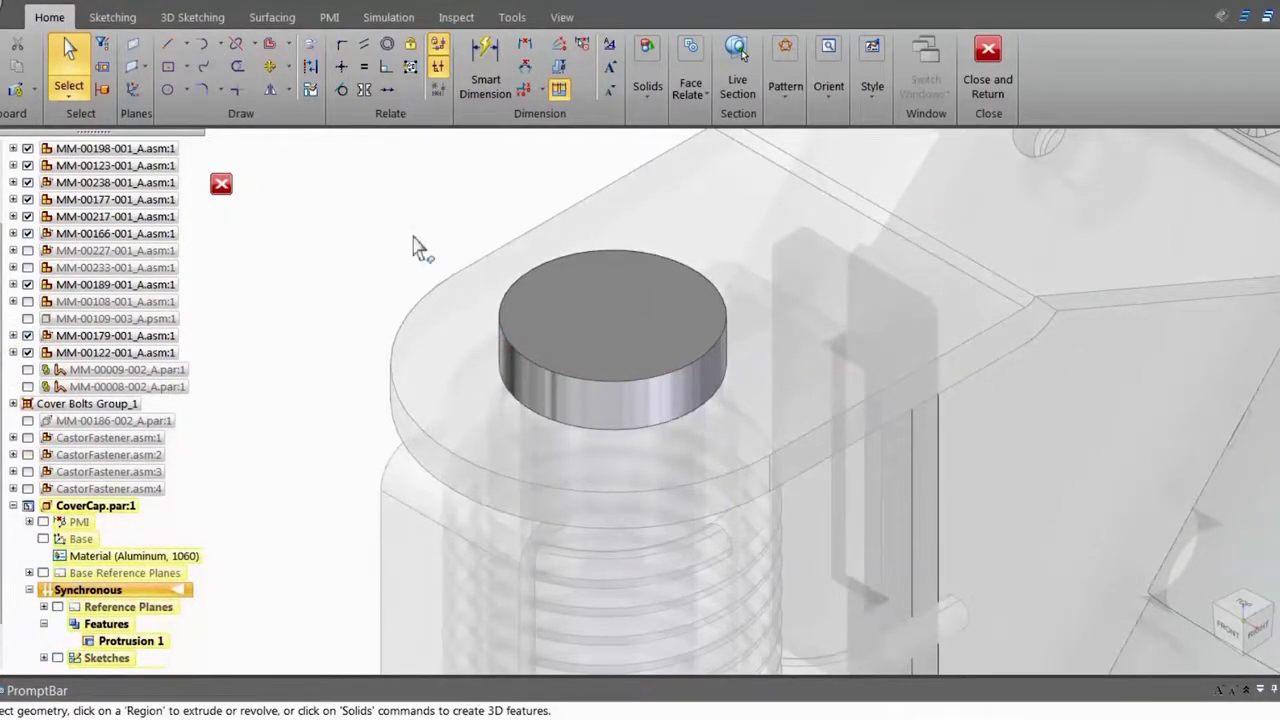
- Round the top outer edge of the cap with a 2 mm radius
right_click_drag(418, 248, 417, 278)
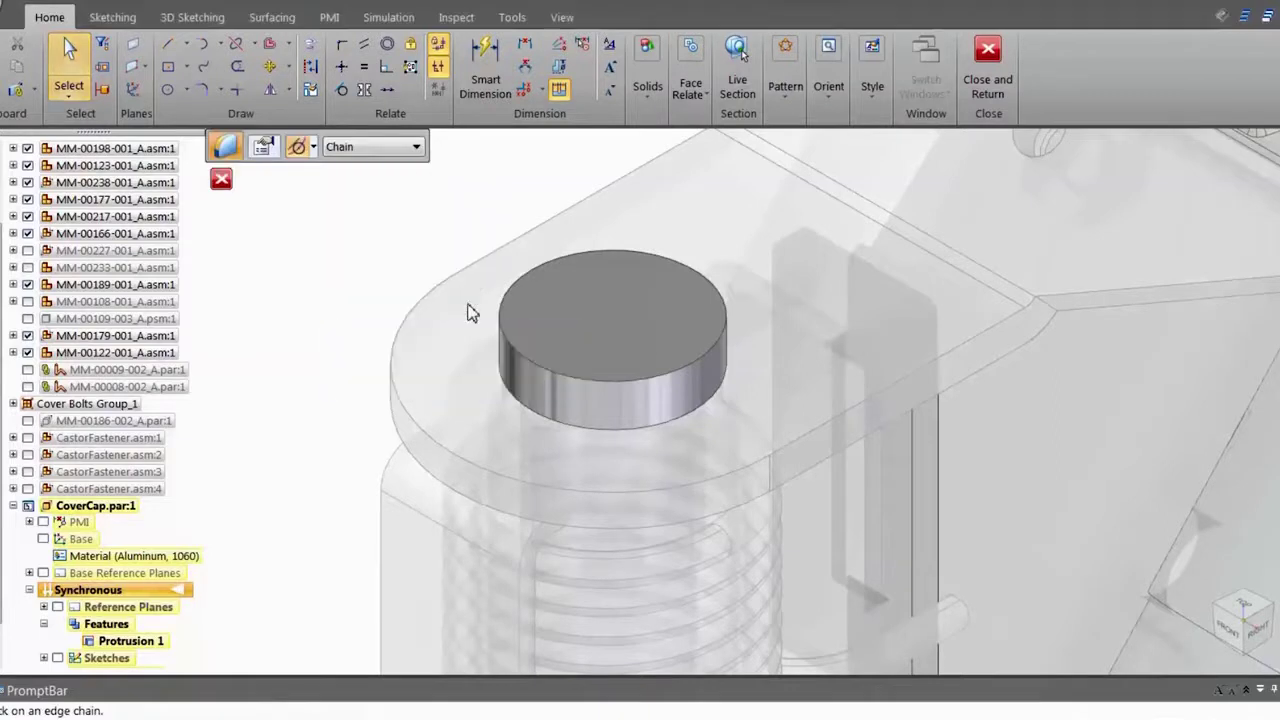
left_click(503, 323)
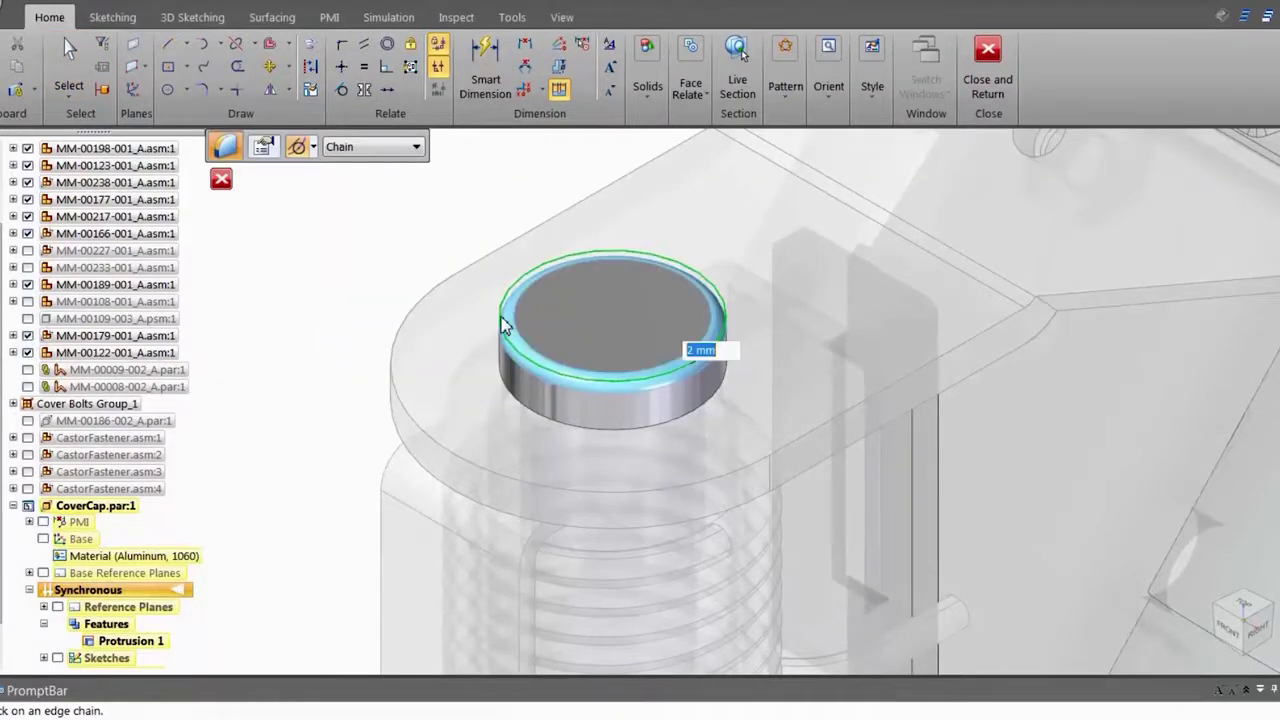
right_click(440, 235)
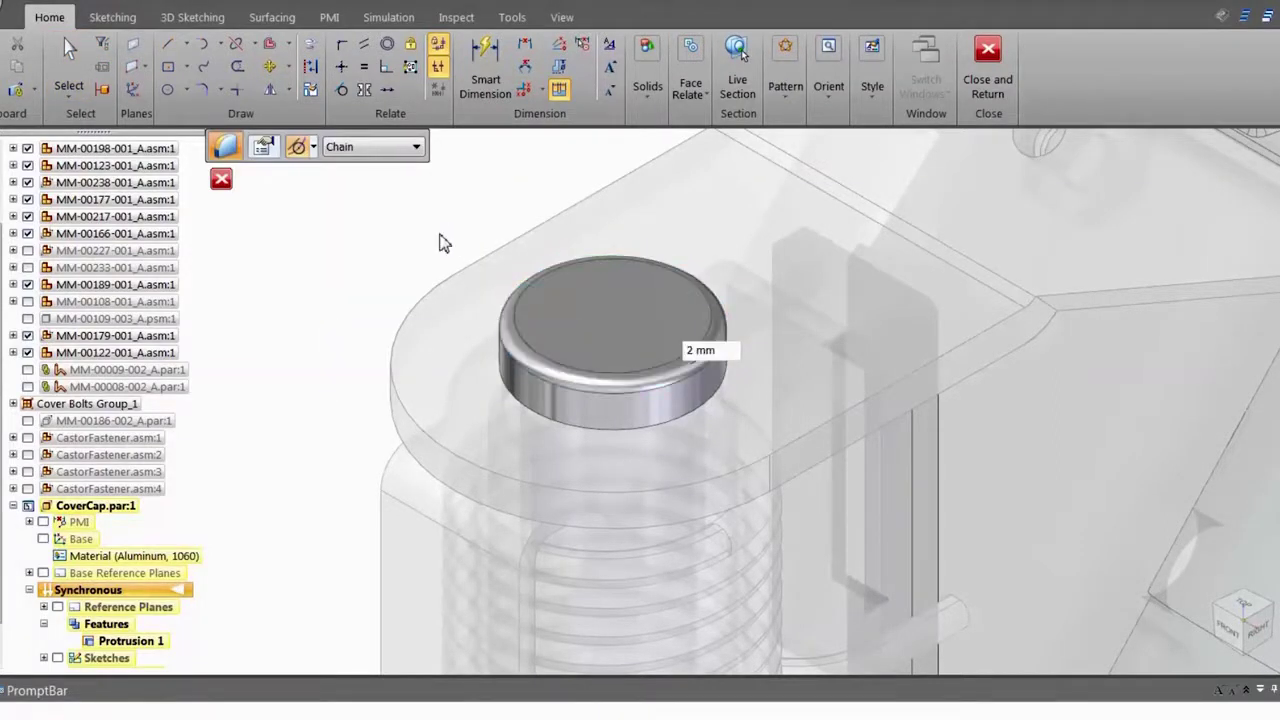
key("Escape")
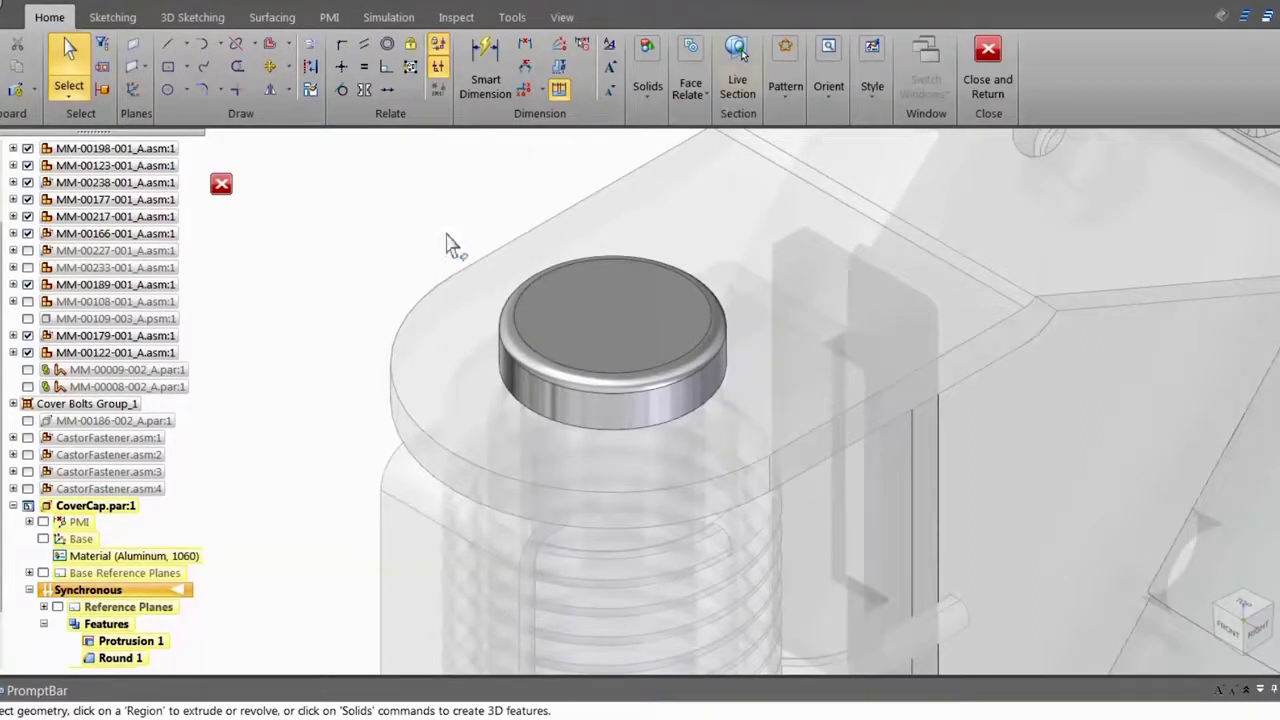
- Hide the surrounding assembly and hollow the cap with a 1 mm thin wall, leaving its bottom face open
left_click(648, 88)
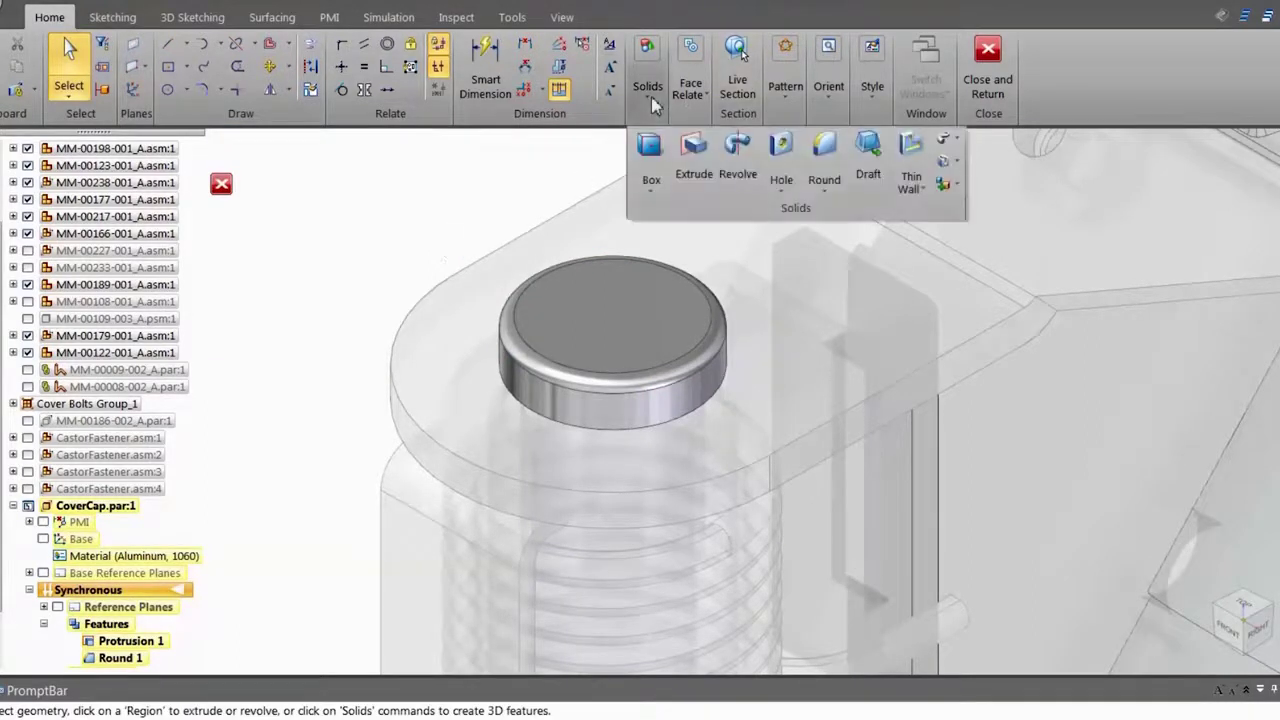
left_click(909, 182)
left_click(925, 209)
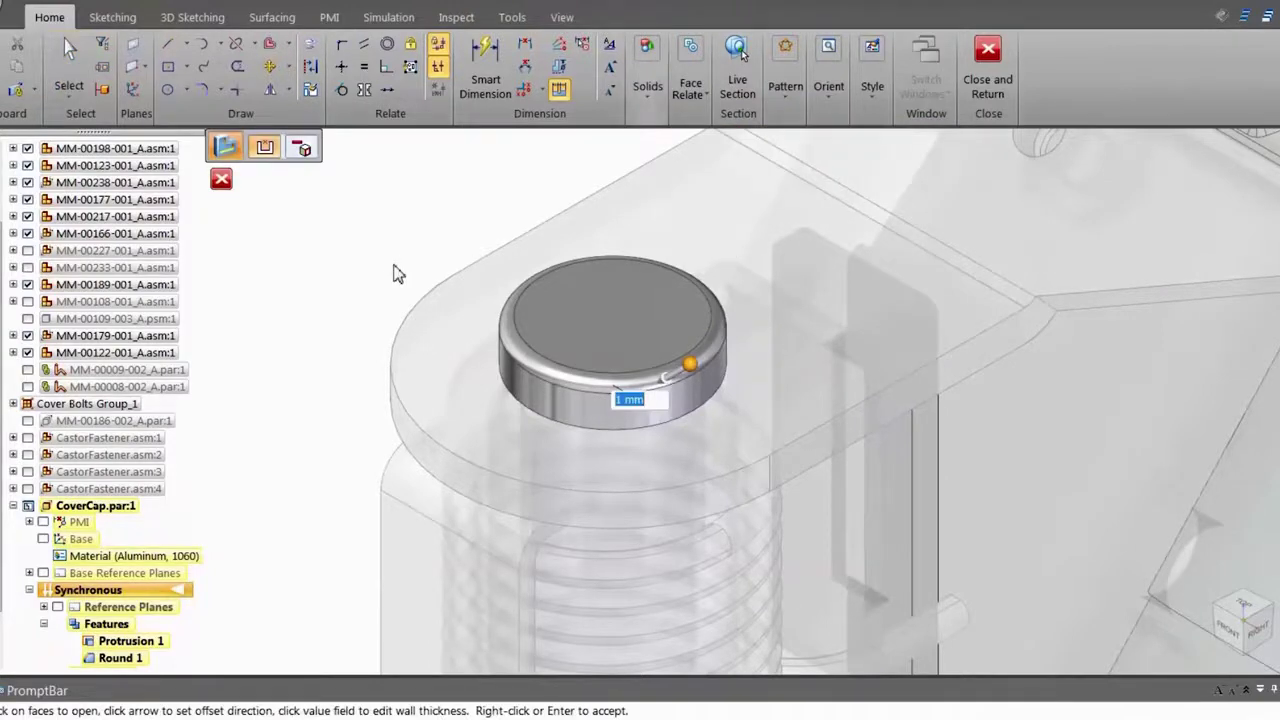
middle_click_drag(512, 402, 585, 217)
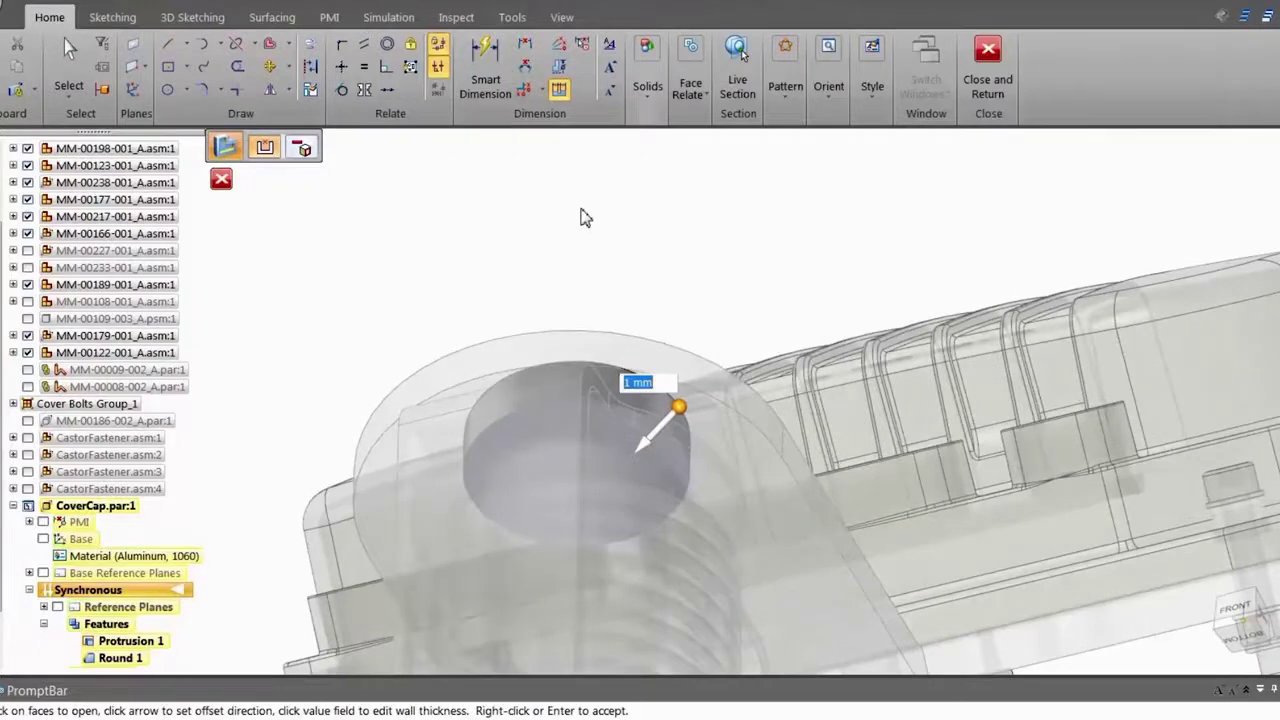
key("ctrl+q")
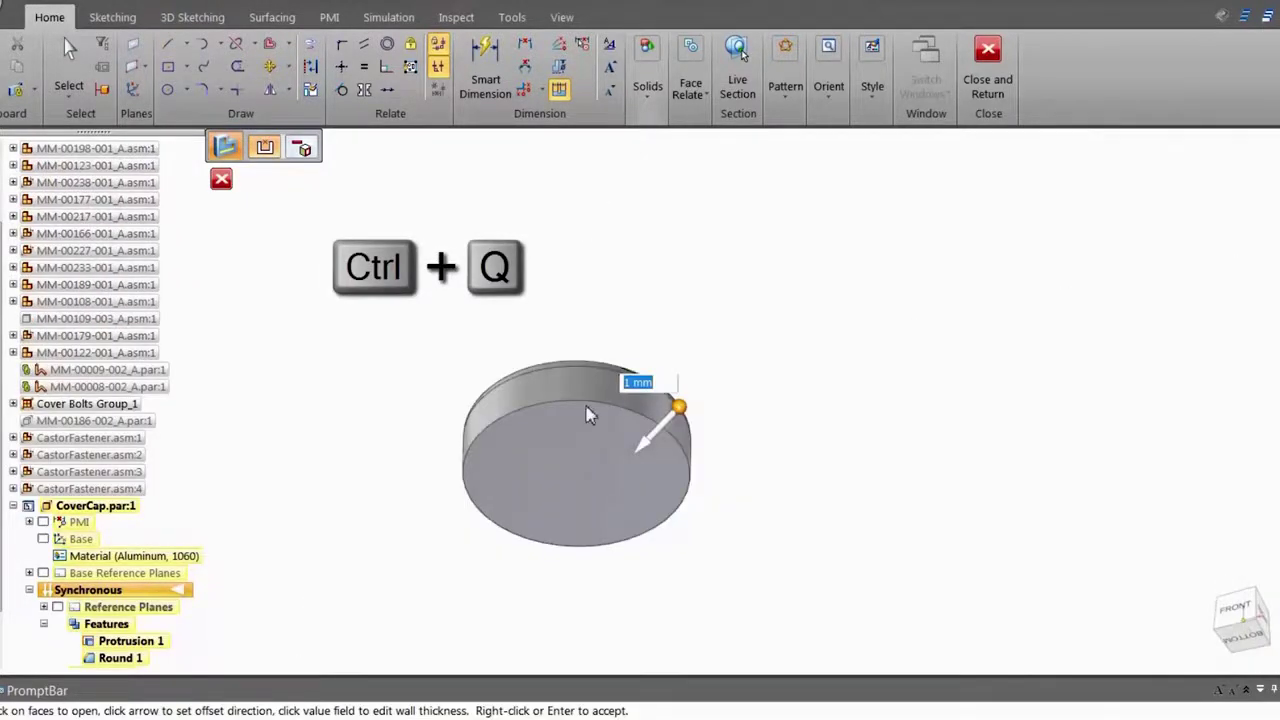
left_click(585, 441)
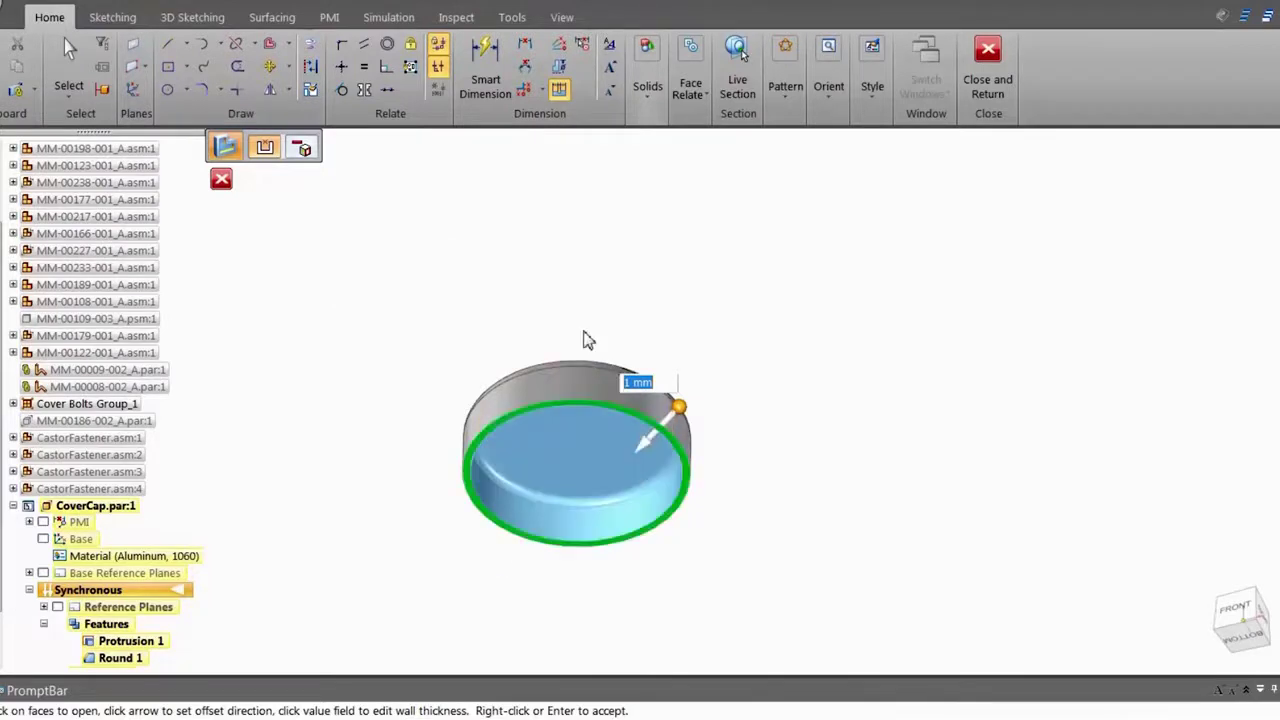
key("Return")
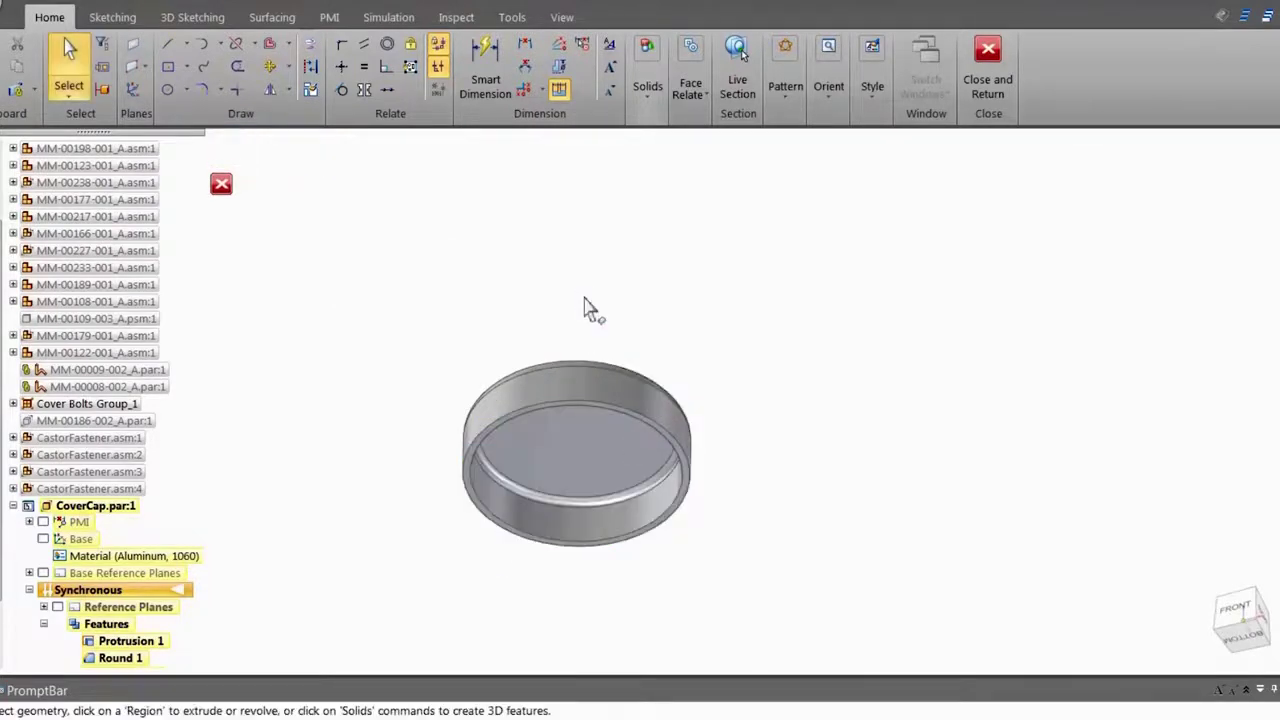
- Show the surrounding assembly again, then finish editing the cap in place and return to the assembly
middle_click_drag(585, 393, 542, 597)
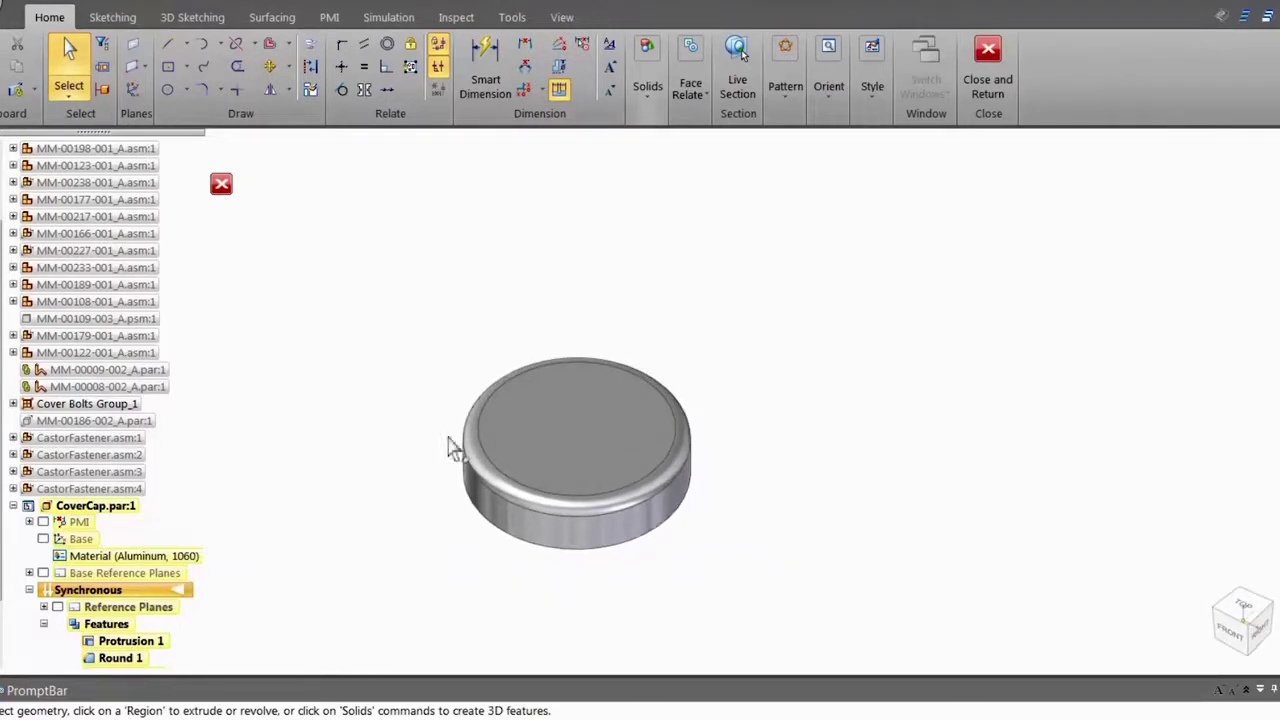
key("ctrl+q")
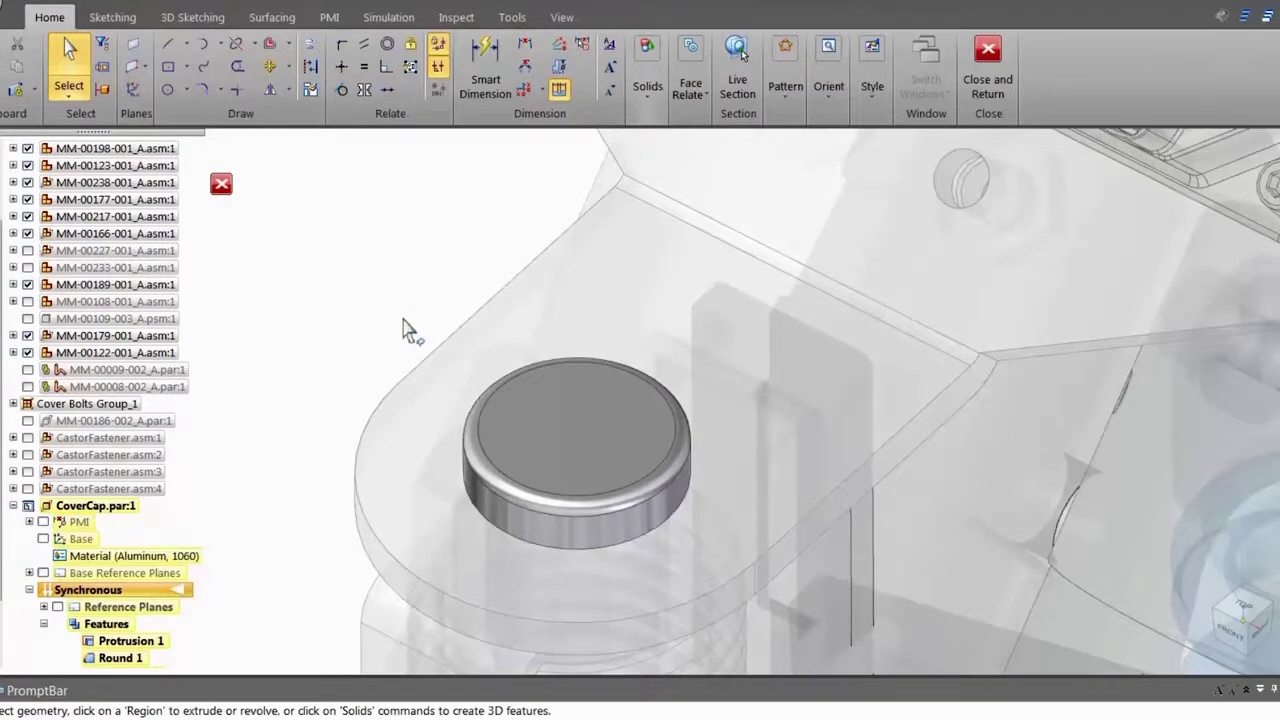
key("ctrl+i")
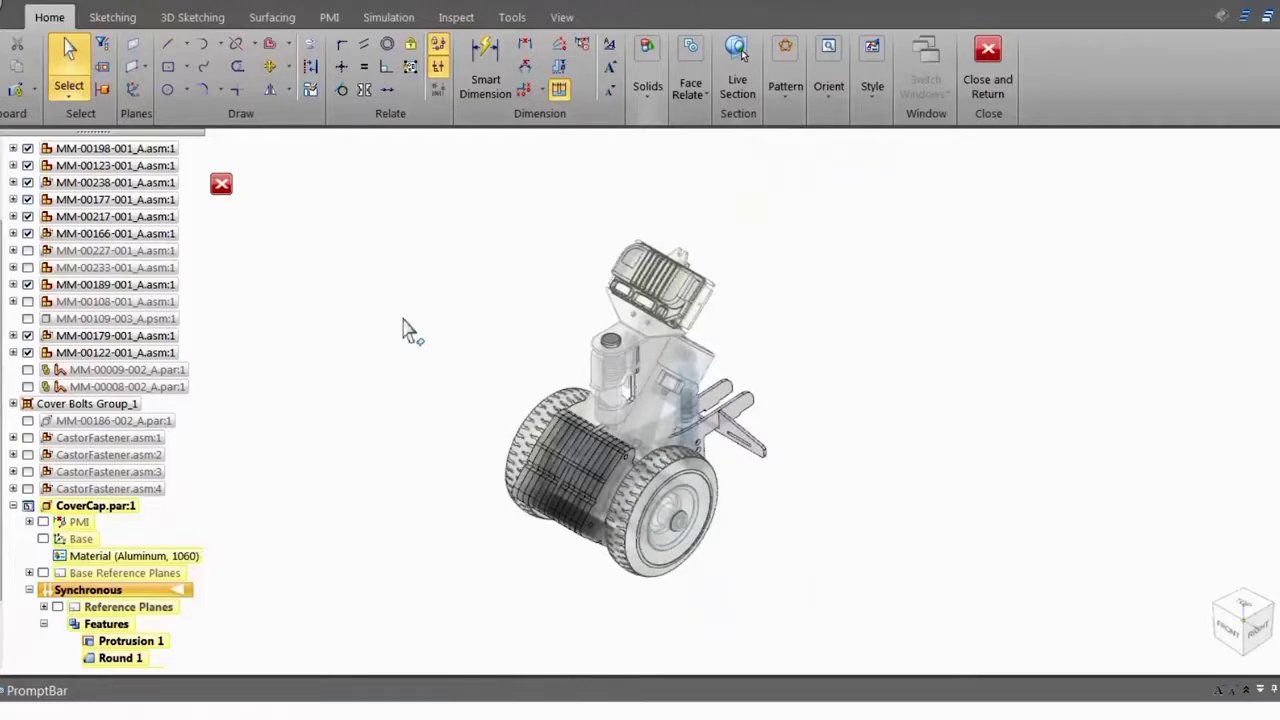
left_click(987, 75)
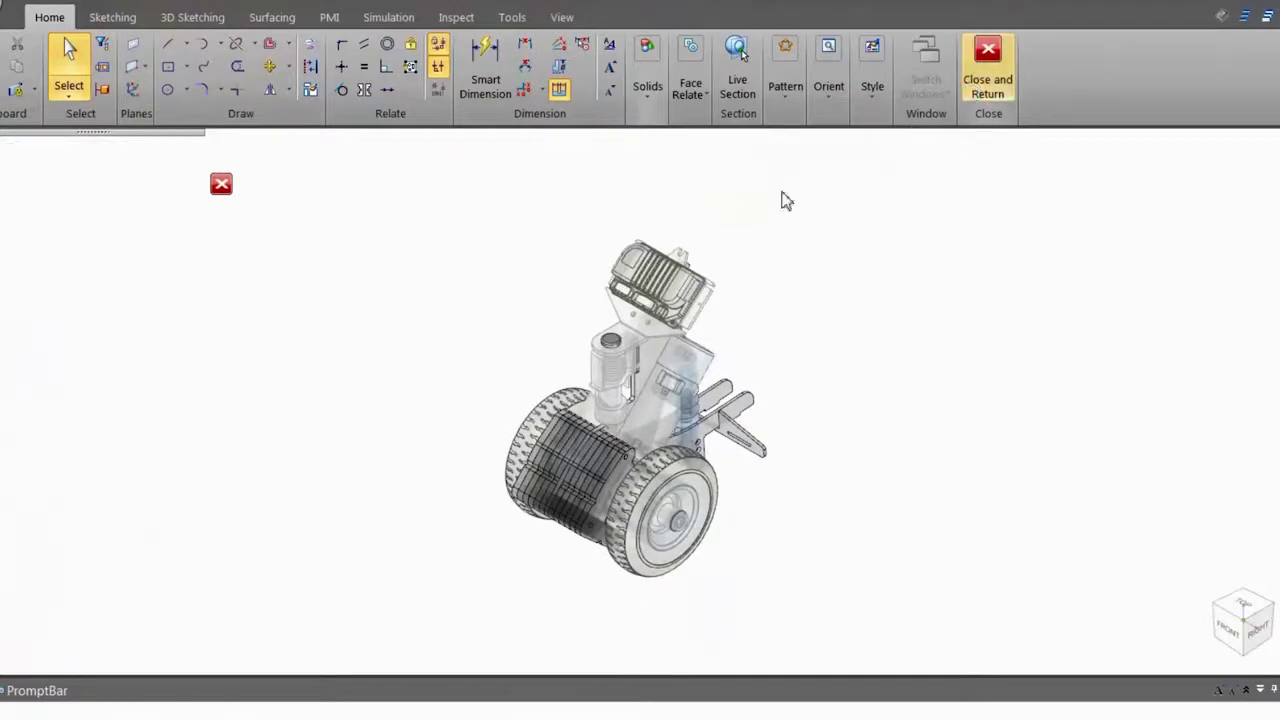
- Open the assembly's list of display configurations
scroll(578, 343, "up", 5)
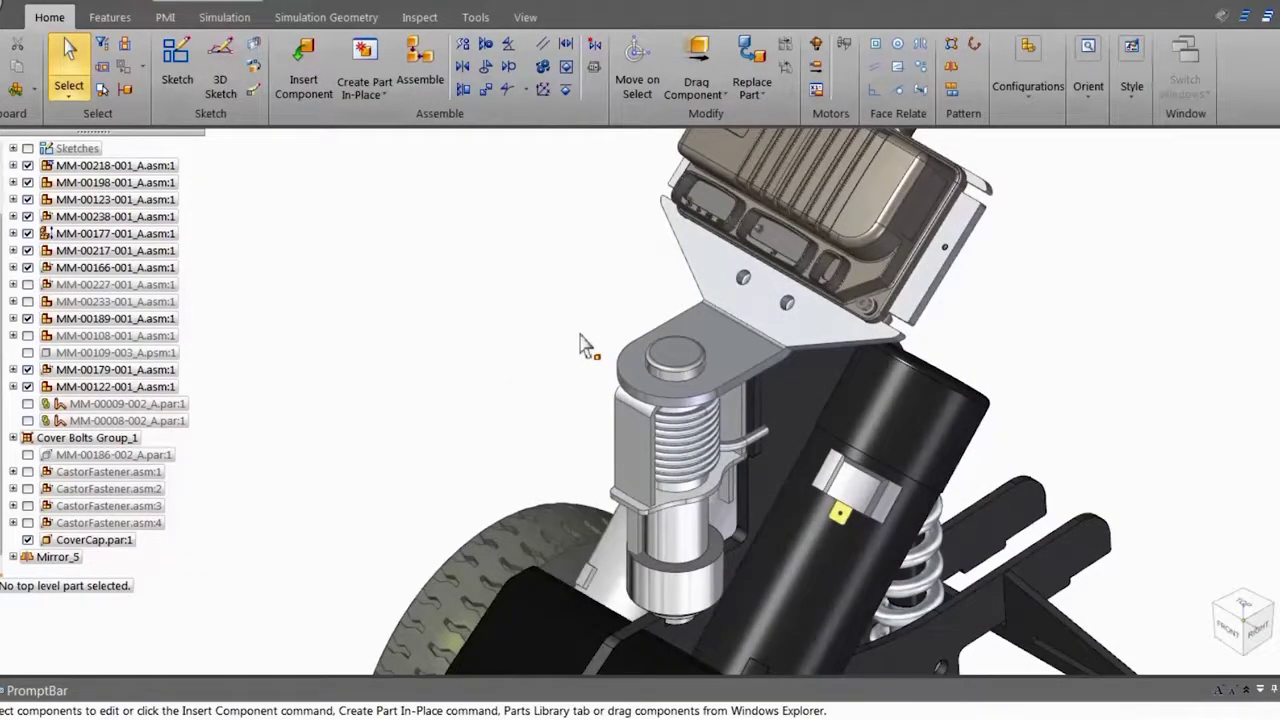
left_click(262, 2)
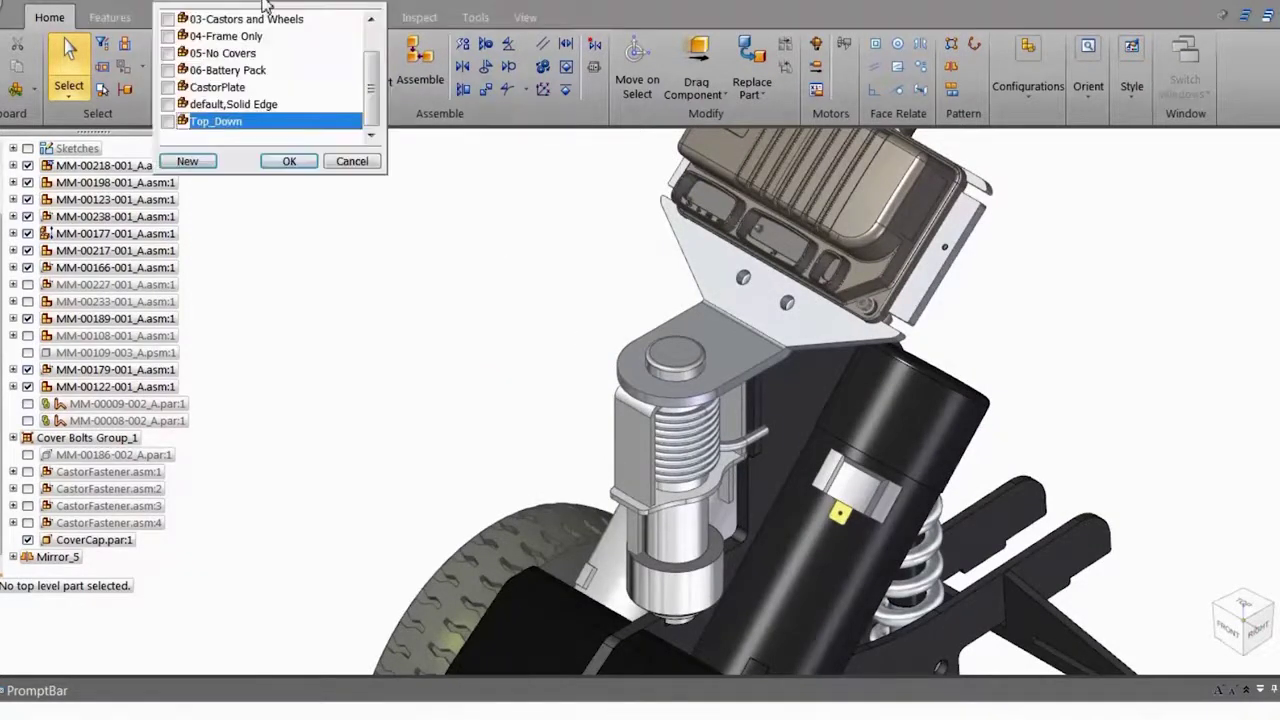